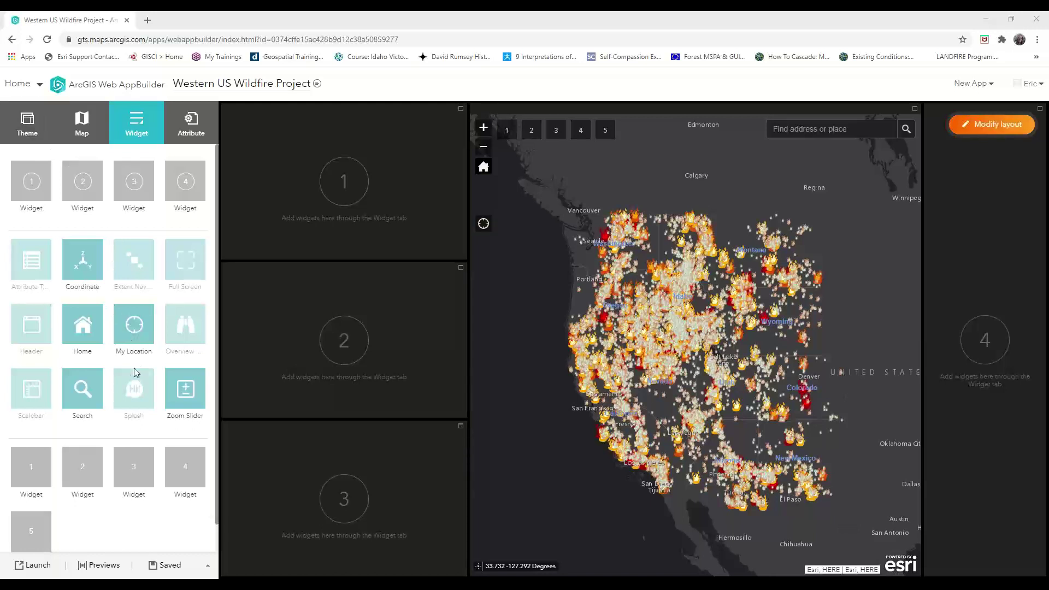
# Step: Reveal the Search widget's edit (pencil) icon in the Widget tab
pyautogui.moveTo(87, 390)
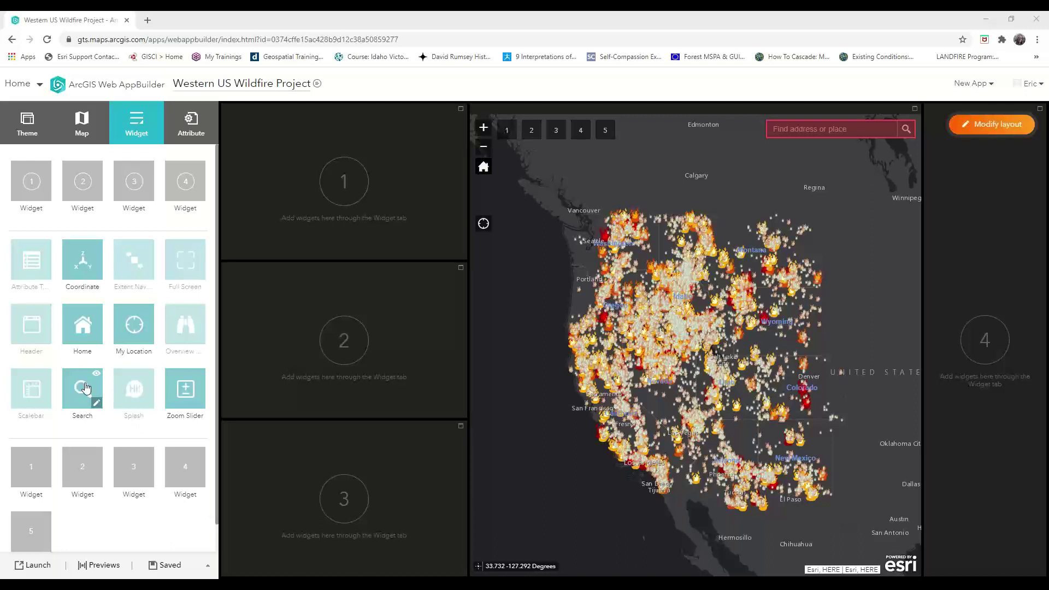
pyautogui.click(97, 402)
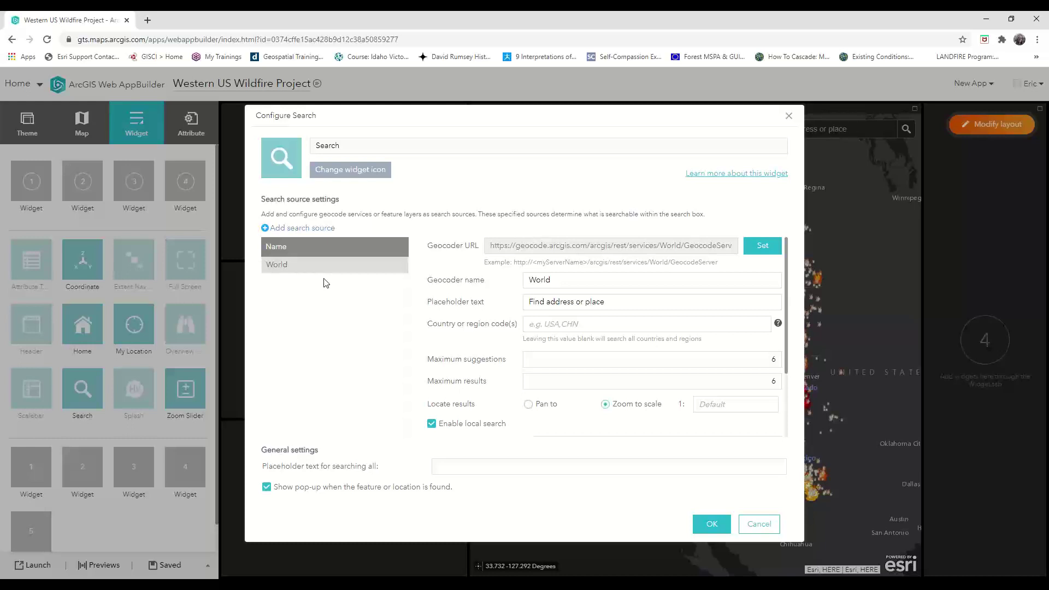
# Step: Add the Wildfires (1980 - 2016) feature layer as a search source named 'Wildfire Name'
pyautogui.click(315, 228)
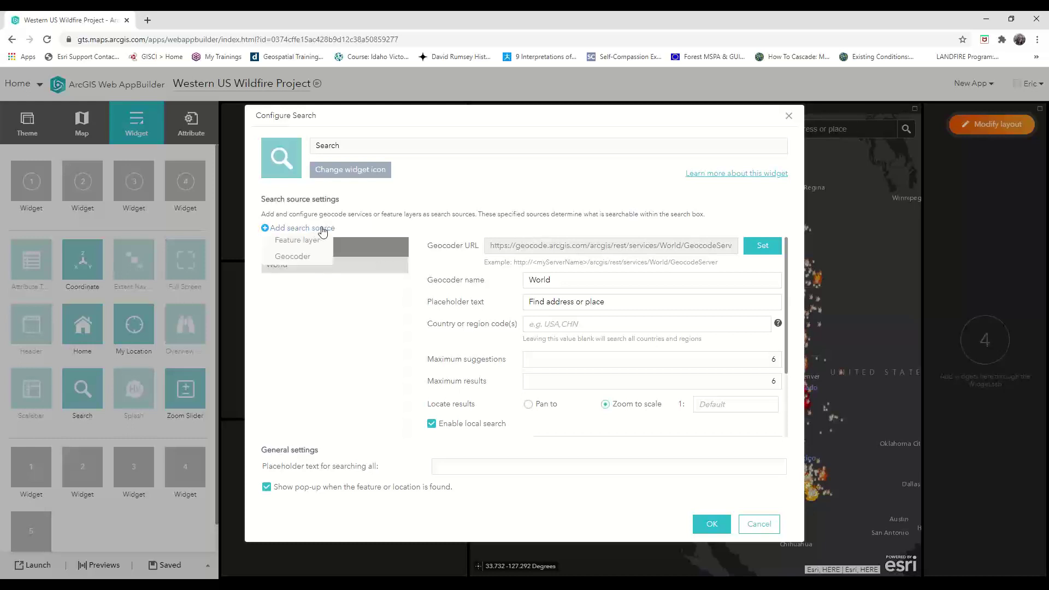
pyautogui.click(305, 241)
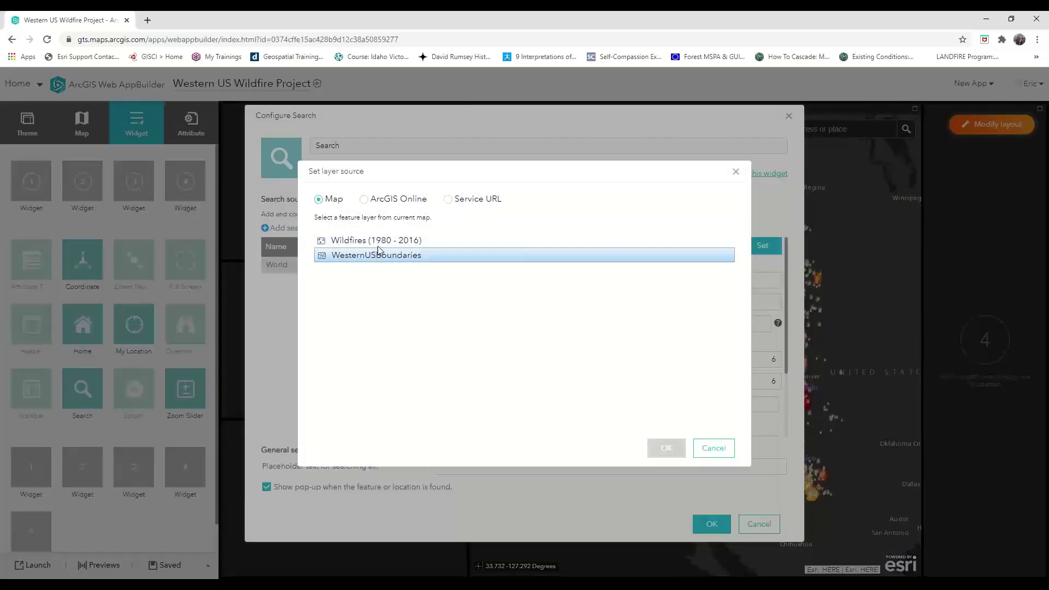
pyautogui.click(377, 241)
pyautogui.click(666, 449)
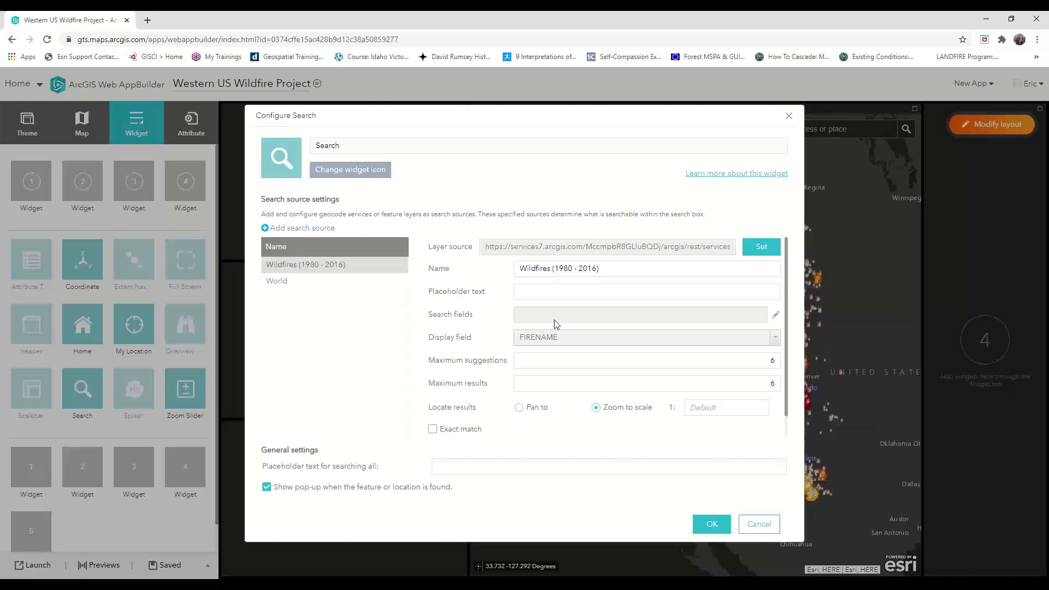
pyautogui.moveTo(620, 269); pyautogui.dragTo(484, 274)
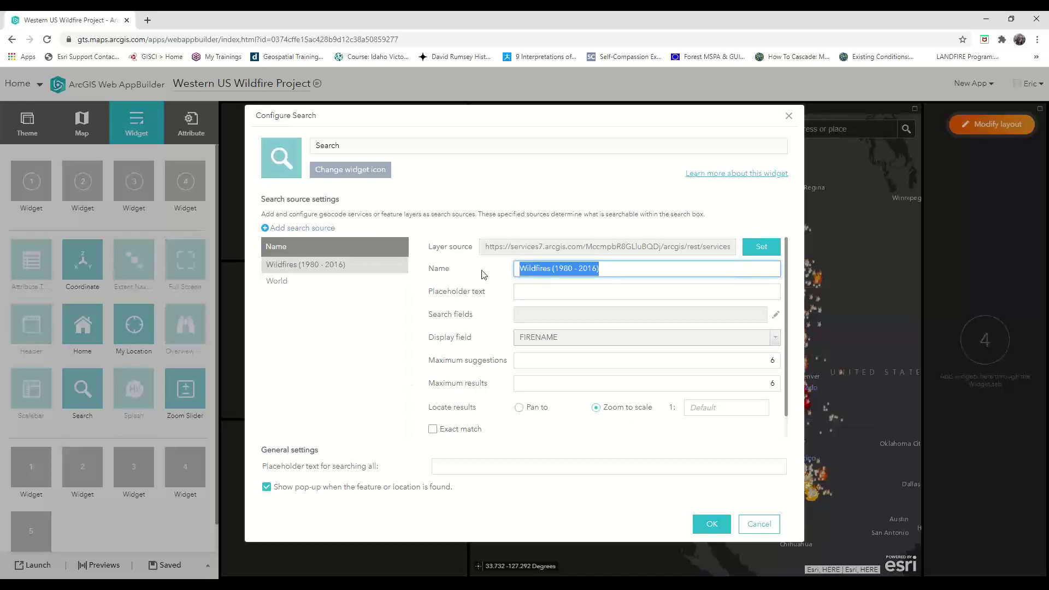
pyautogui.write('Wildfire Na')
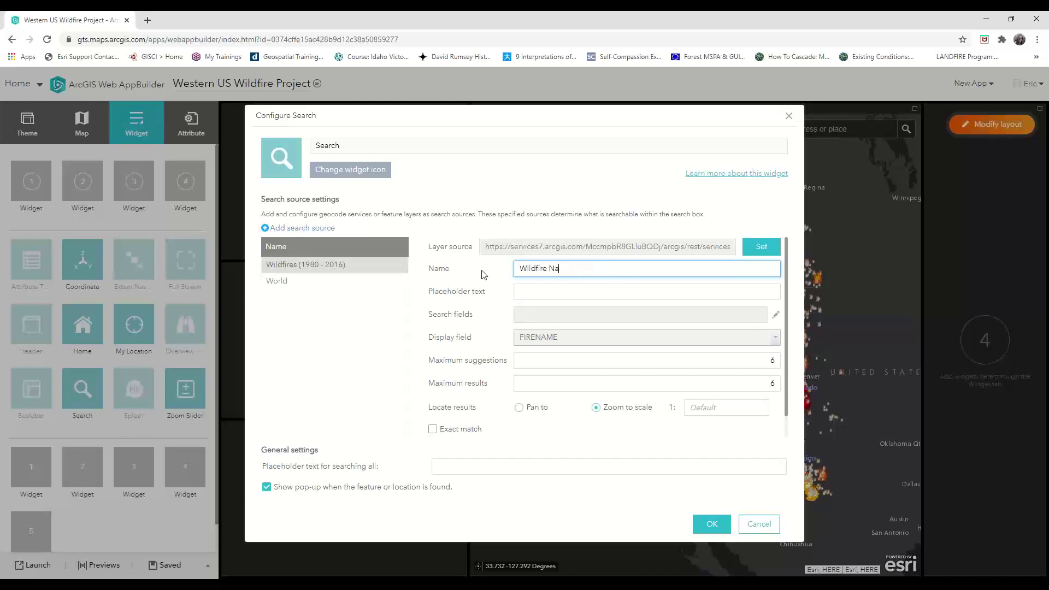
pyautogui.write('me')
# Step: Make the Wildfire Name source search only FIRENAME, after briefly adding and removing FIREID
pyautogui.click(776, 317)
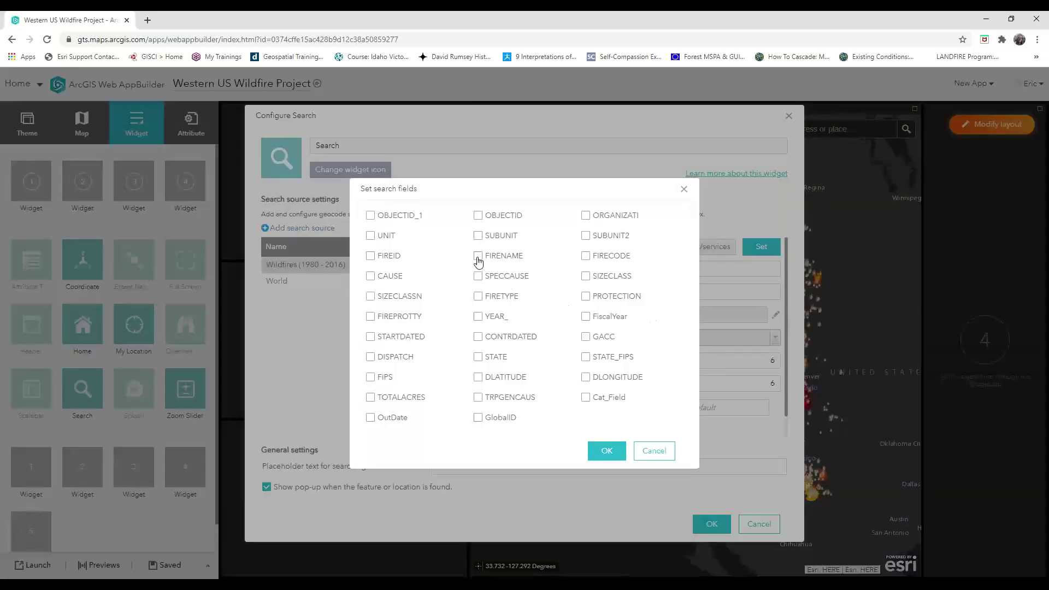
pyautogui.click(479, 255)
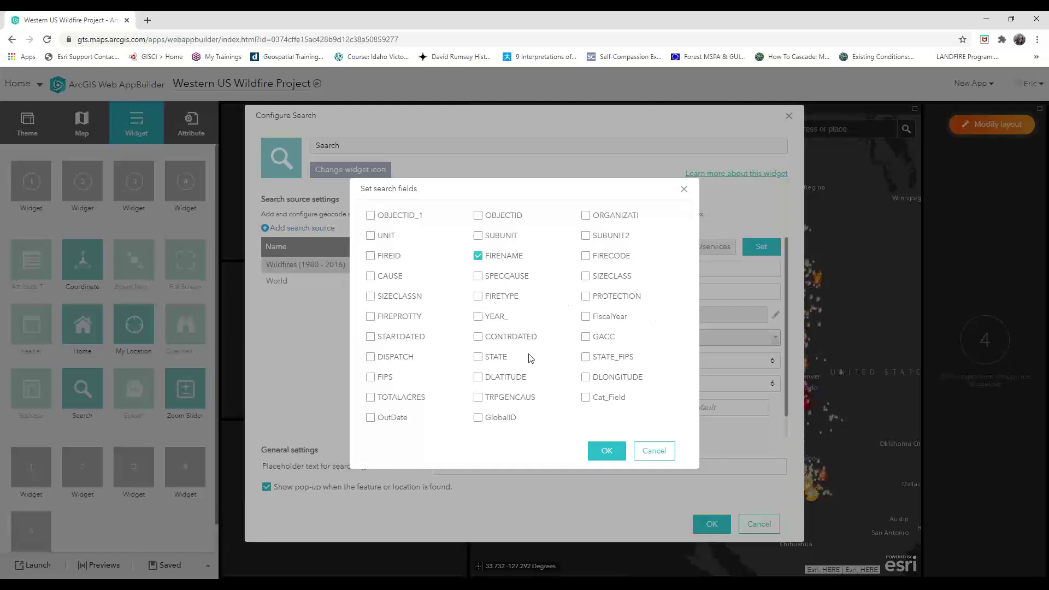
pyautogui.click(607, 452)
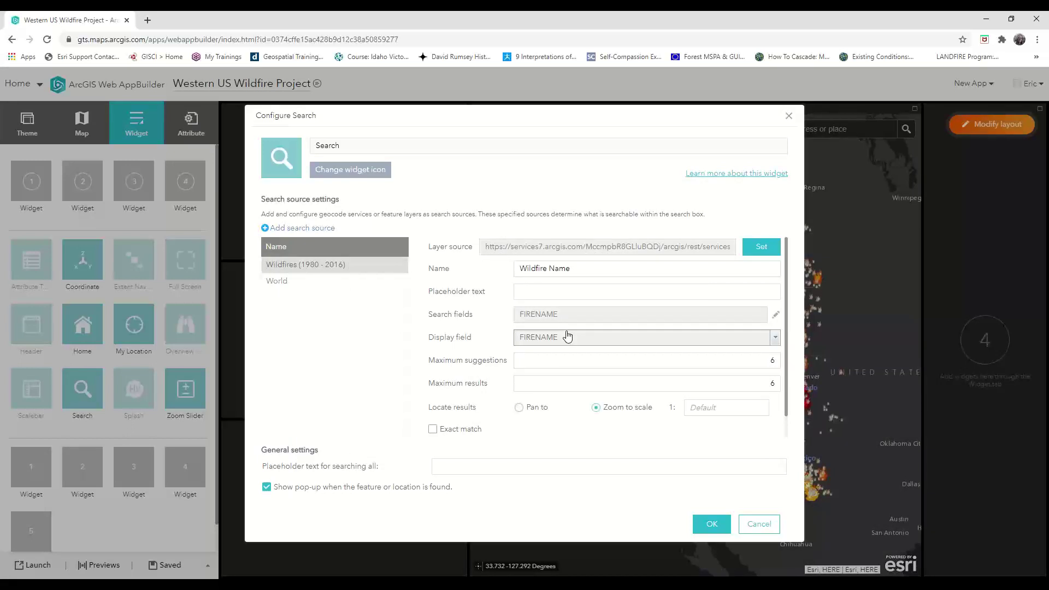
pyautogui.click(776, 314)
pyautogui.click(376, 256)
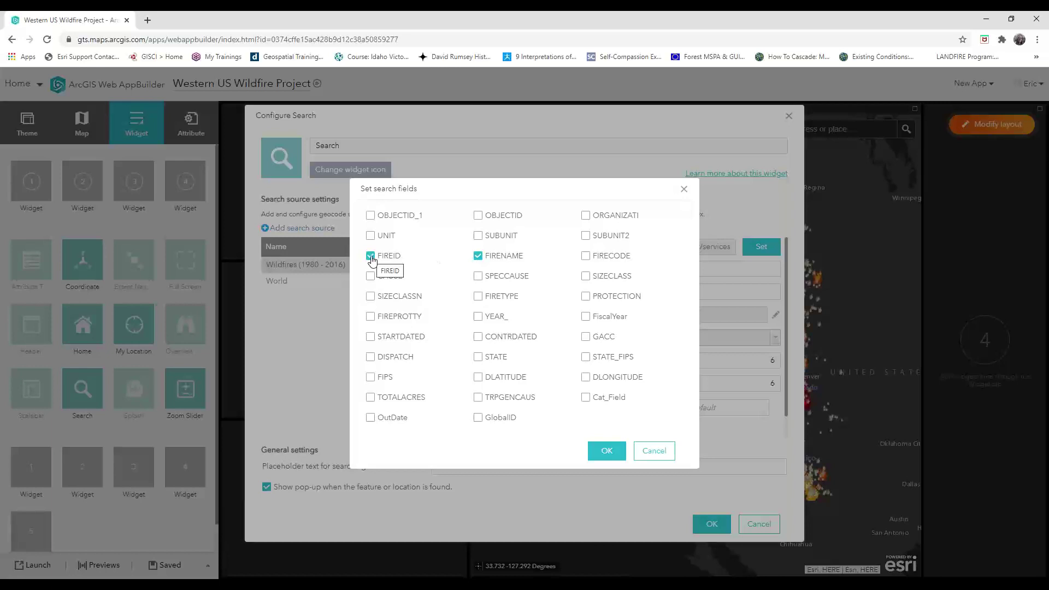
pyautogui.click(371, 257)
pyautogui.click(607, 450)
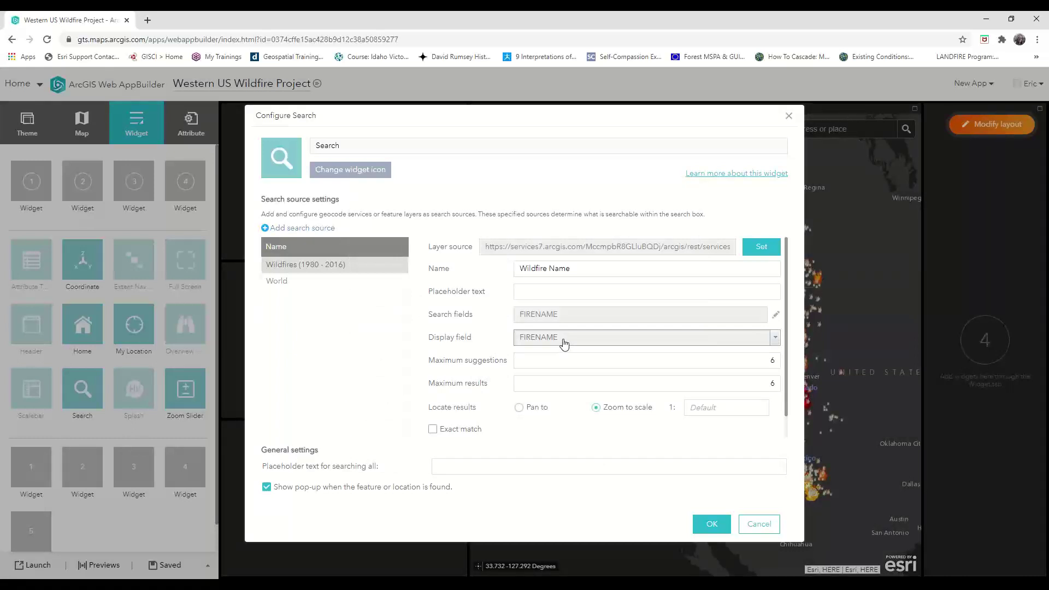
# Step: Delete the accidentally added duplicate Wildfires source and select the maximum suggestions value
pyautogui.click(303, 228)
pyautogui.click(313, 241)
pyautogui.click(323, 241)
pyautogui.click(665, 451)
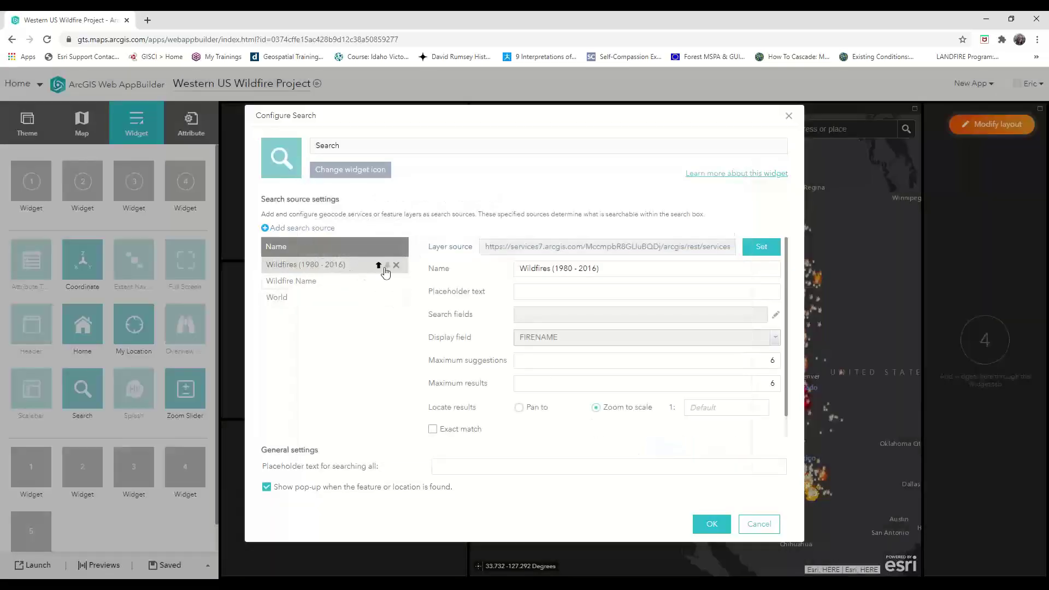
pyautogui.click(396, 266)
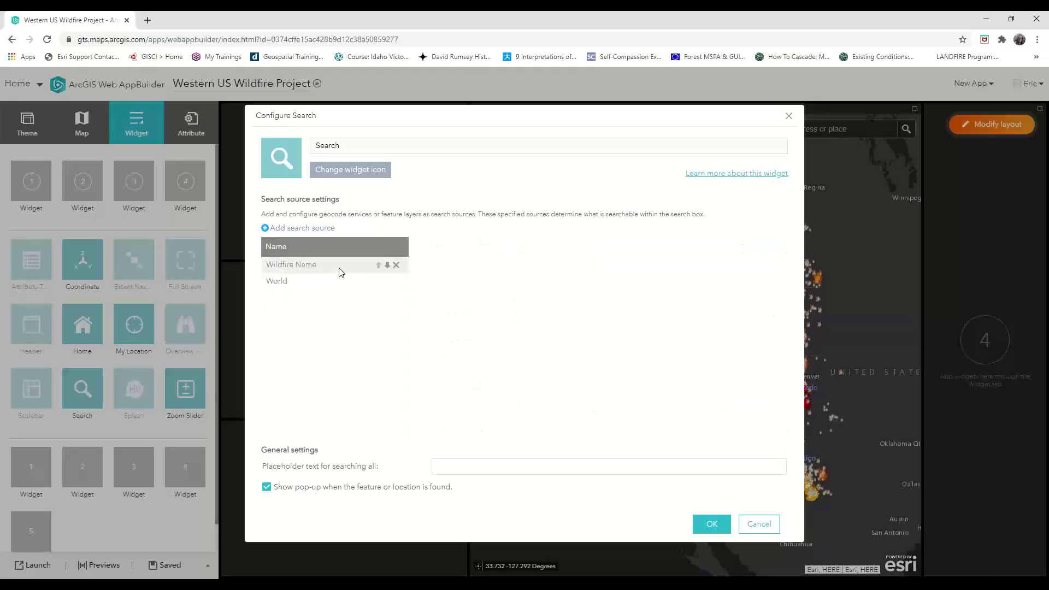
pyautogui.moveTo(656, 366); pyautogui.dragTo(805, 367)
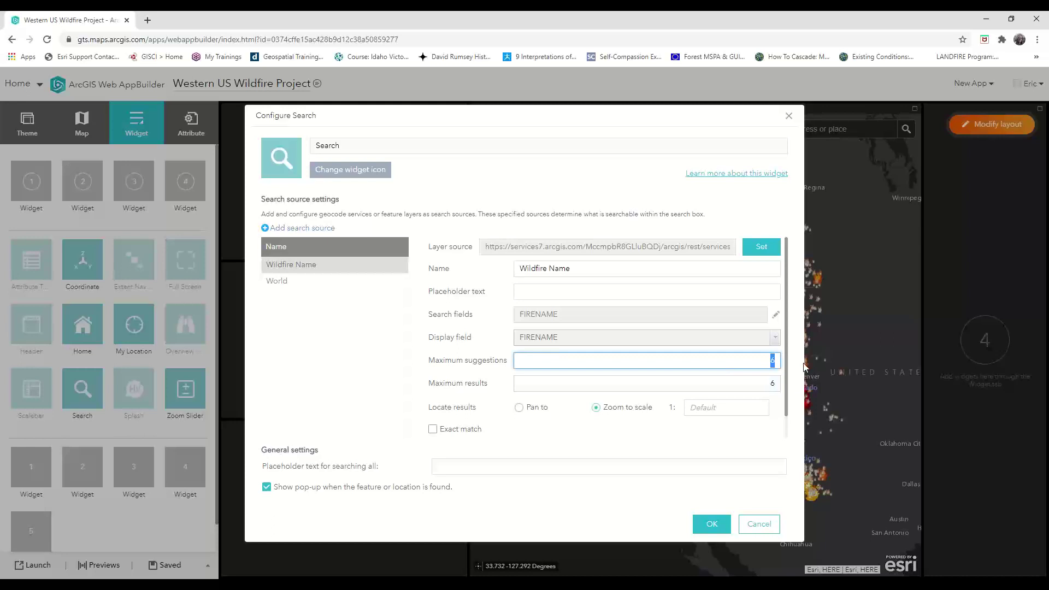
# Step: Enter 10 as the maximum suggestions, moving on to maximum results
pyautogui.write('10')
pyautogui.press('Tab')
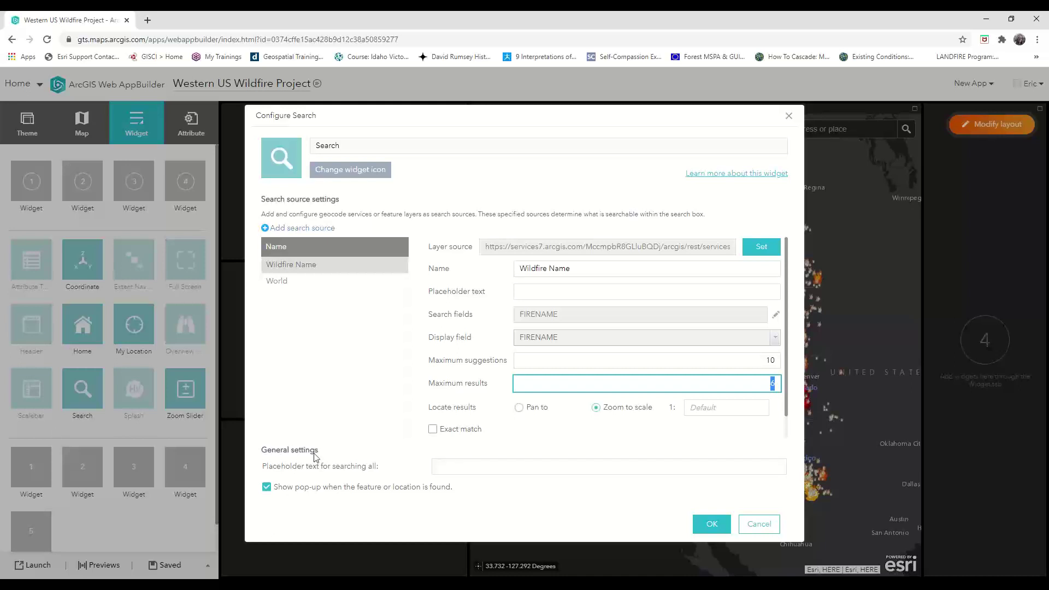
# Step: Set the zoom-to scale to 500000 and the search-all placeholder to 'Location or Fire Name'
pyautogui.click(711, 408)
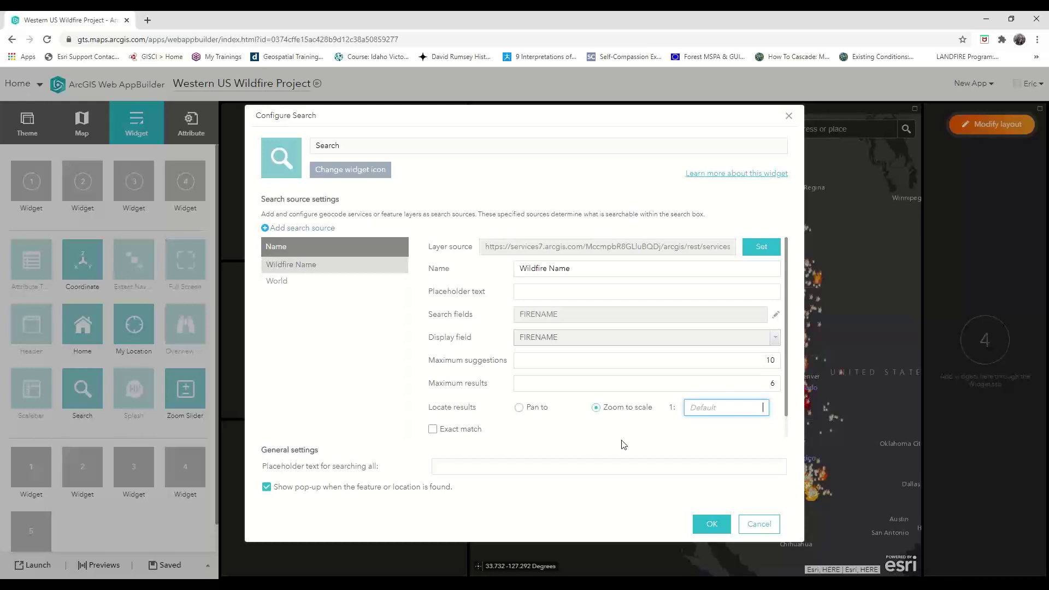
pyautogui.write('500000')
pyautogui.click(486, 466)
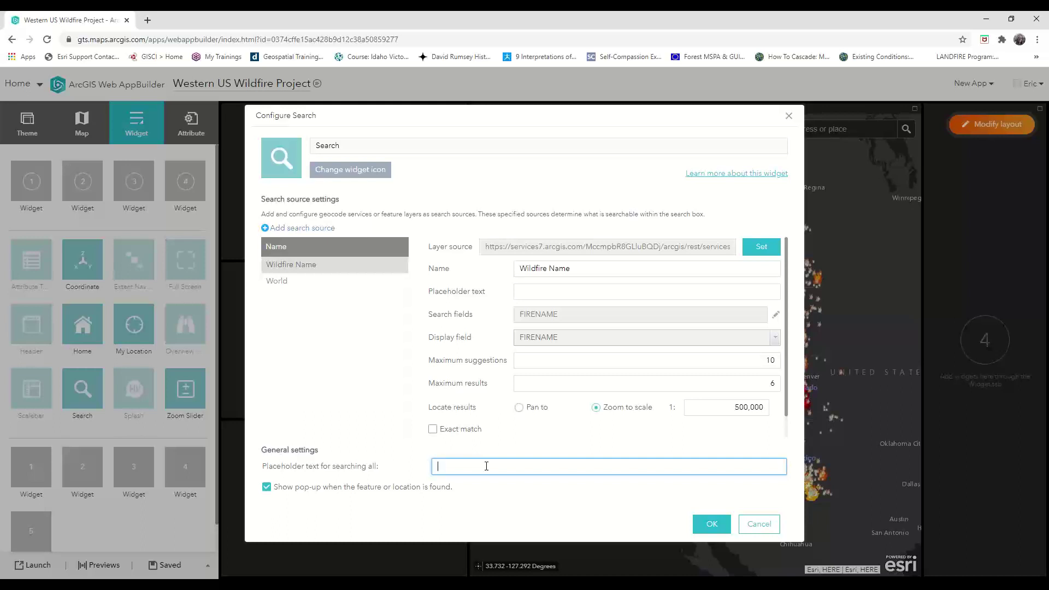
pyautogui.write('Location or File Name')
# Step: Apply the Search settings, then search 'tepee' and go to the Tepee Springs fire
pyautogui.click(713, 525)
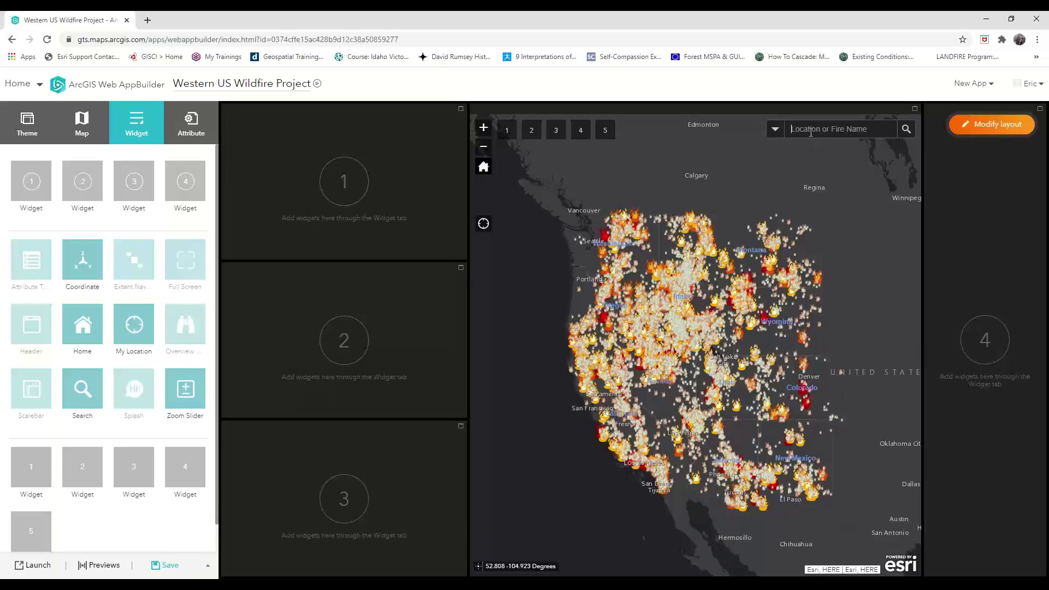
pyautogui.write('tepee')
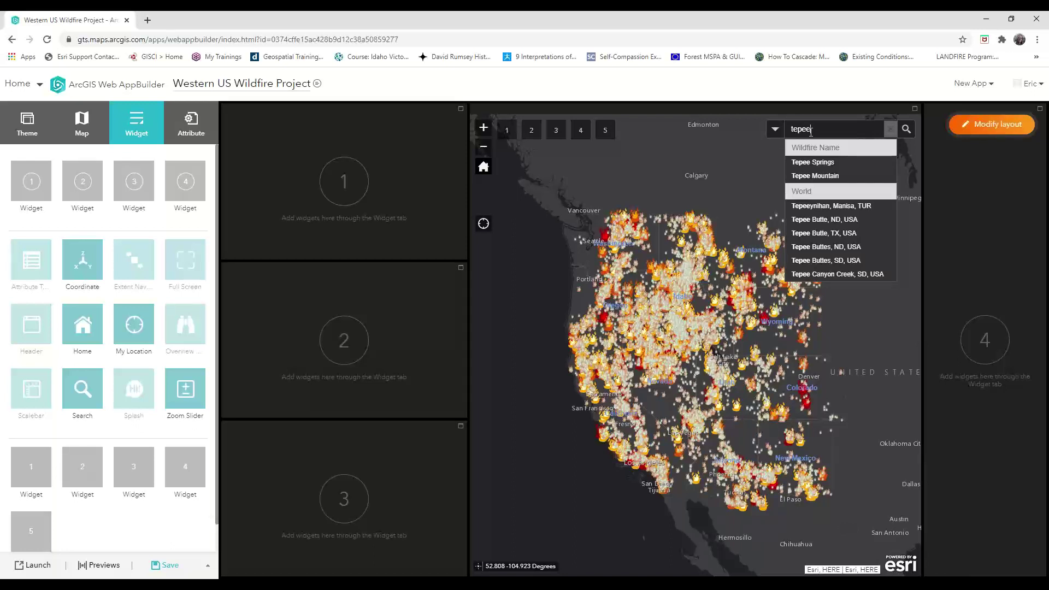
pyautogui.click(822, 163)
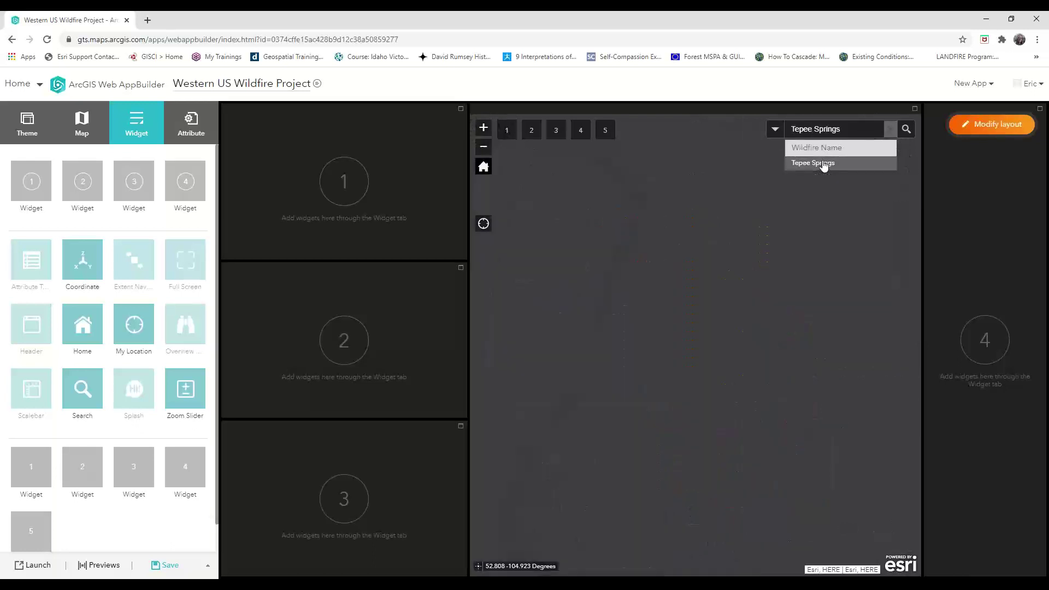